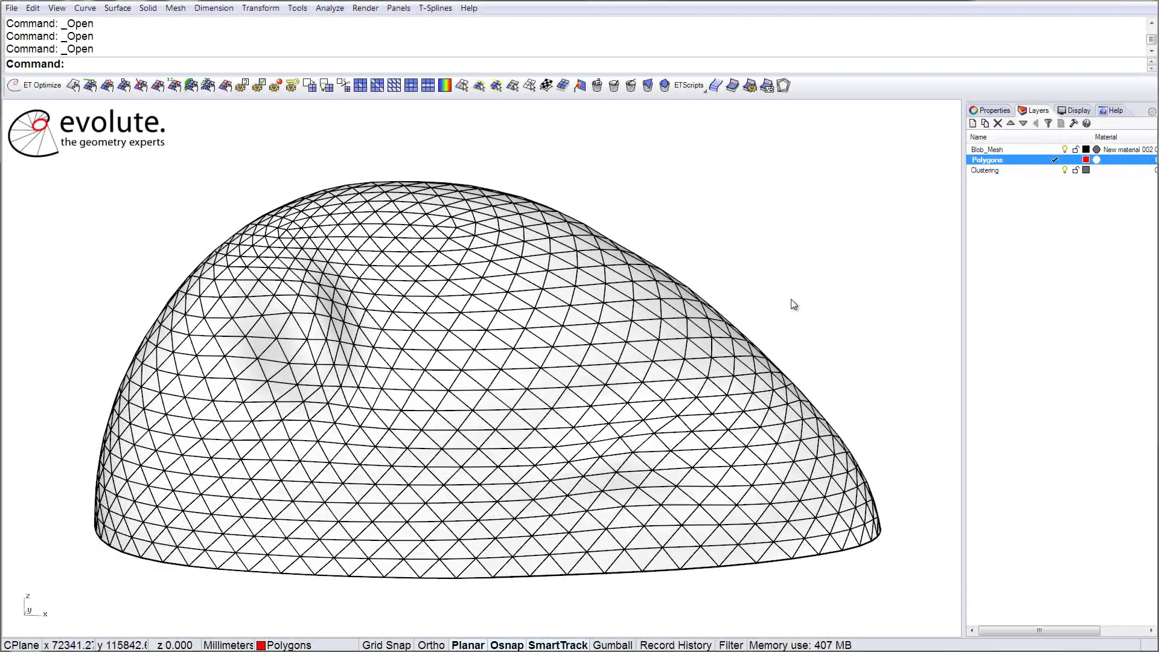
Inspect the triangulated blob mesh from several sides and read its object description for the vertex and polygon counts
right_drag(792, 306, 765, 339)
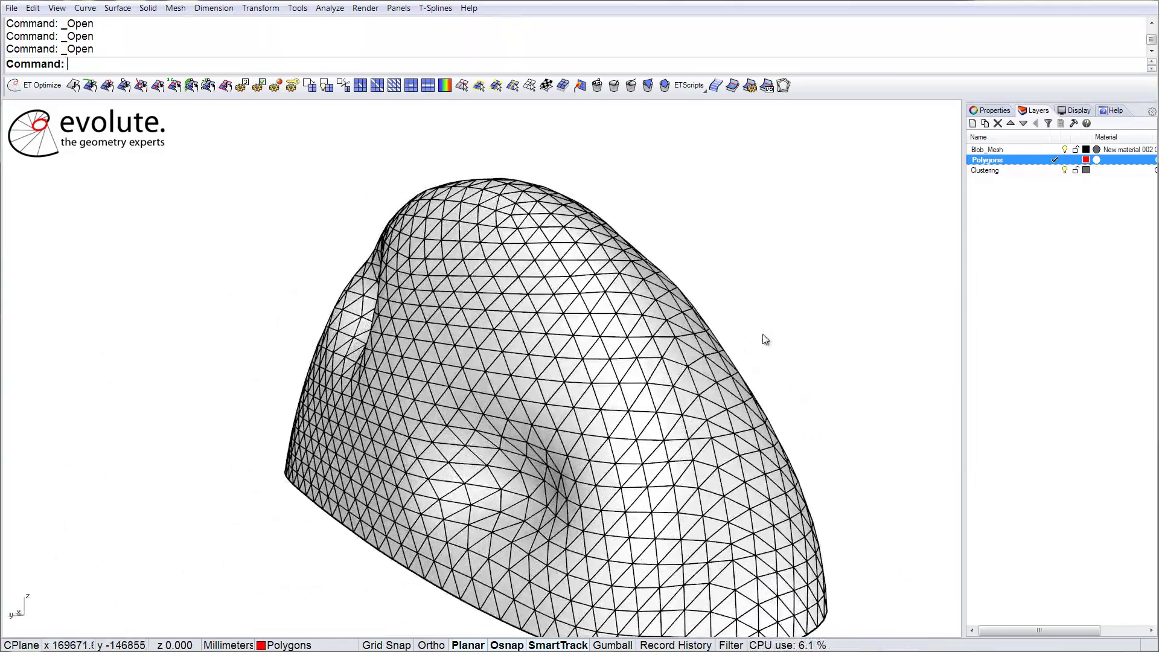
right_drag(495, 362, 604, 374)
click(569, 348)
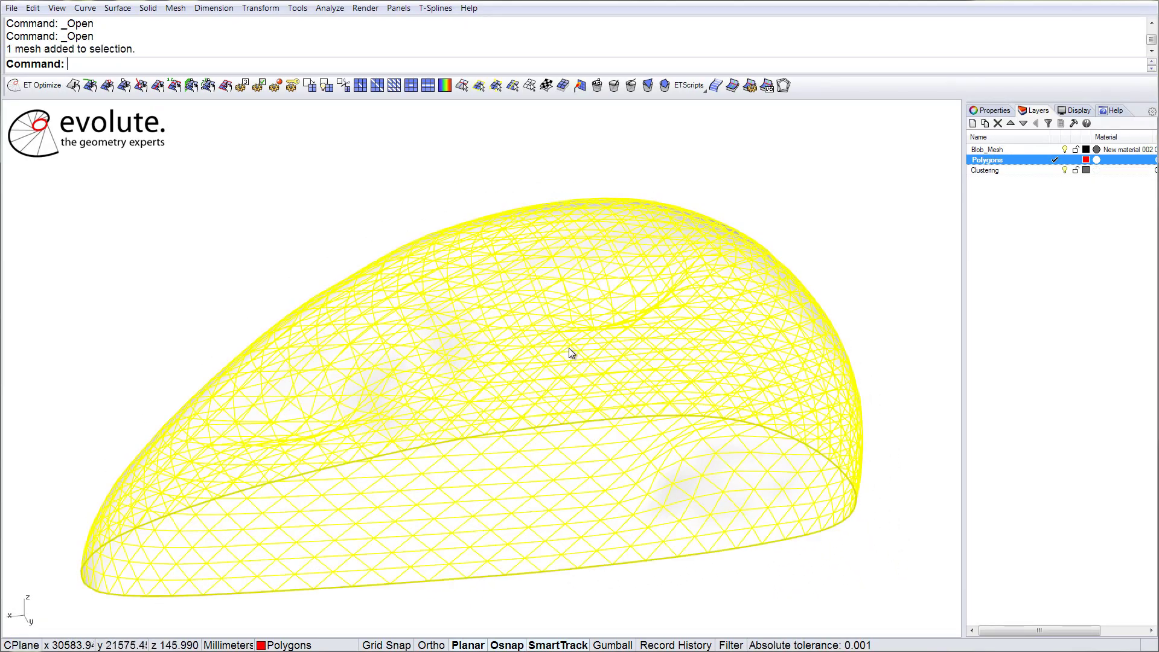
text(What)
key(Return)
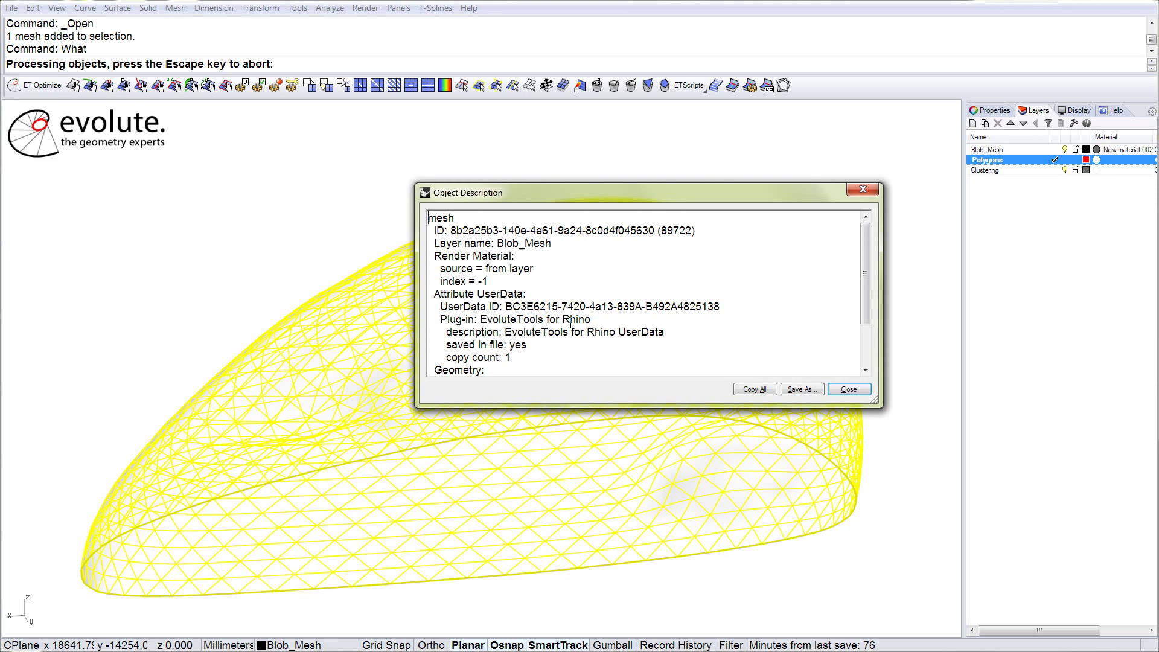
scroll(571, 324, down, 3)
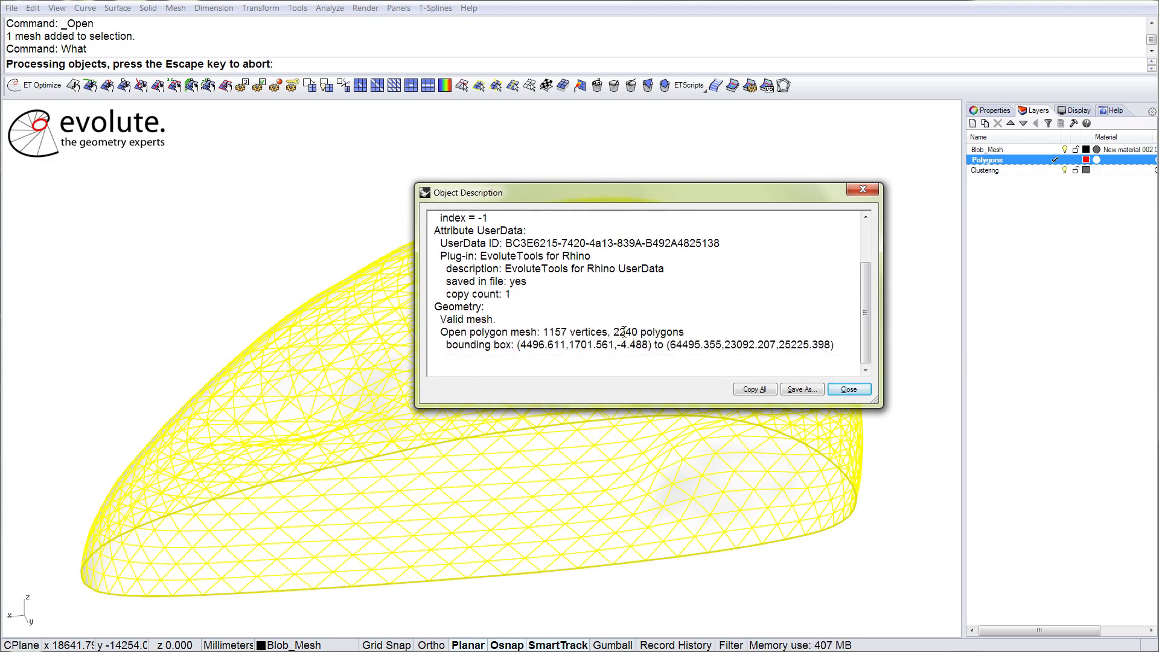
click(848, 390)
click(806, 249)
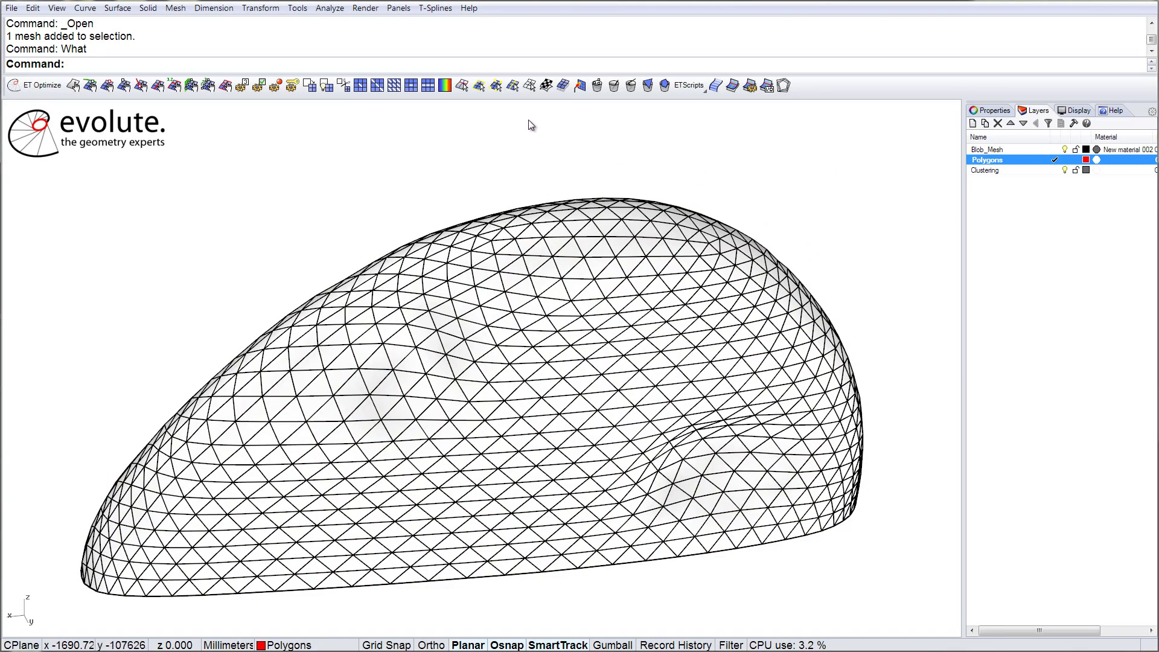
Extract the blob mesh's face outlines as closed polylines on the Polygons layer, using Faces mode
click(526, 87)
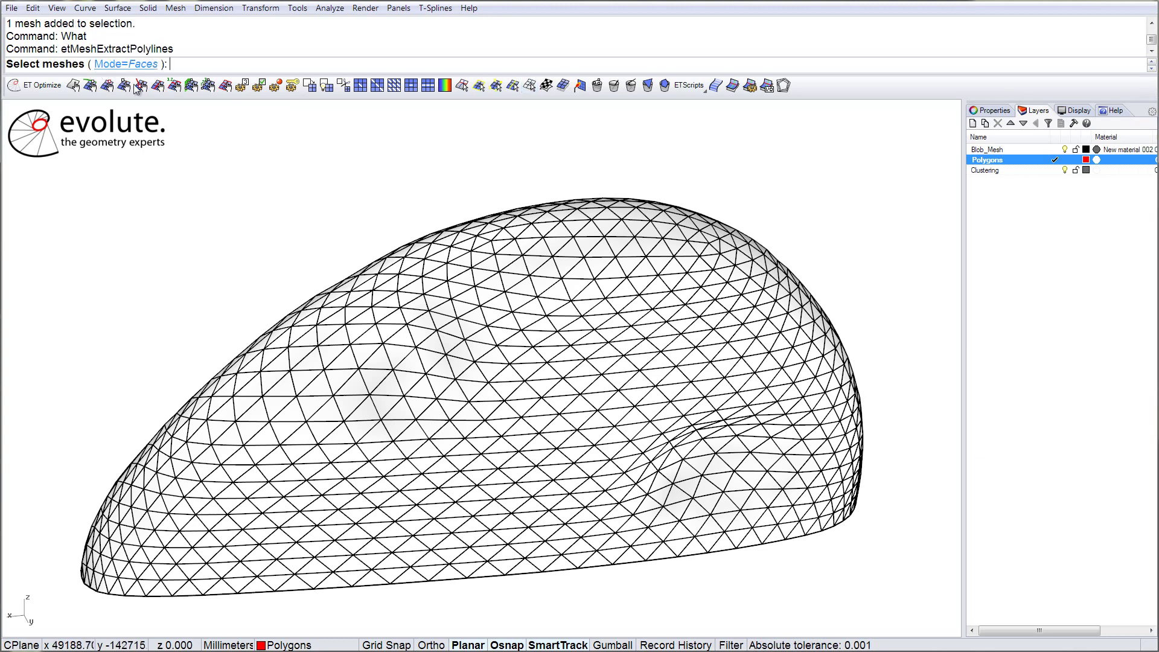
click(544, 277)
key(Return)
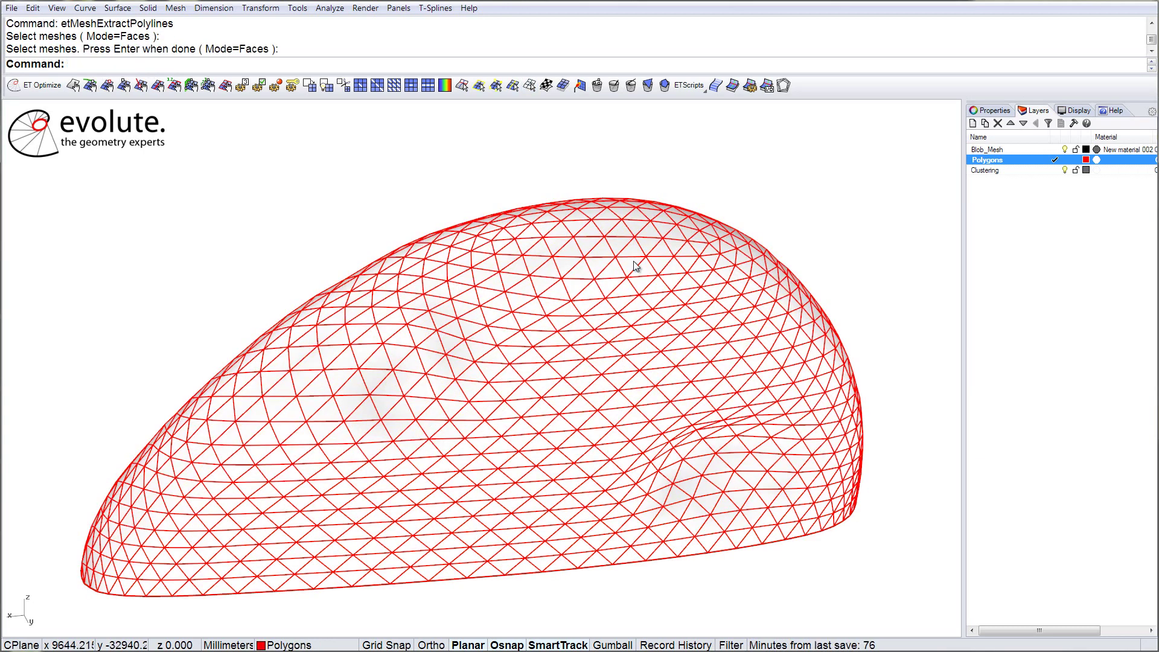
Make Clustering the current layer and cluster all closed polylines with outside tolerance -15, inside tolerance -35, alignment 1 and dots created
click(1056, 171)
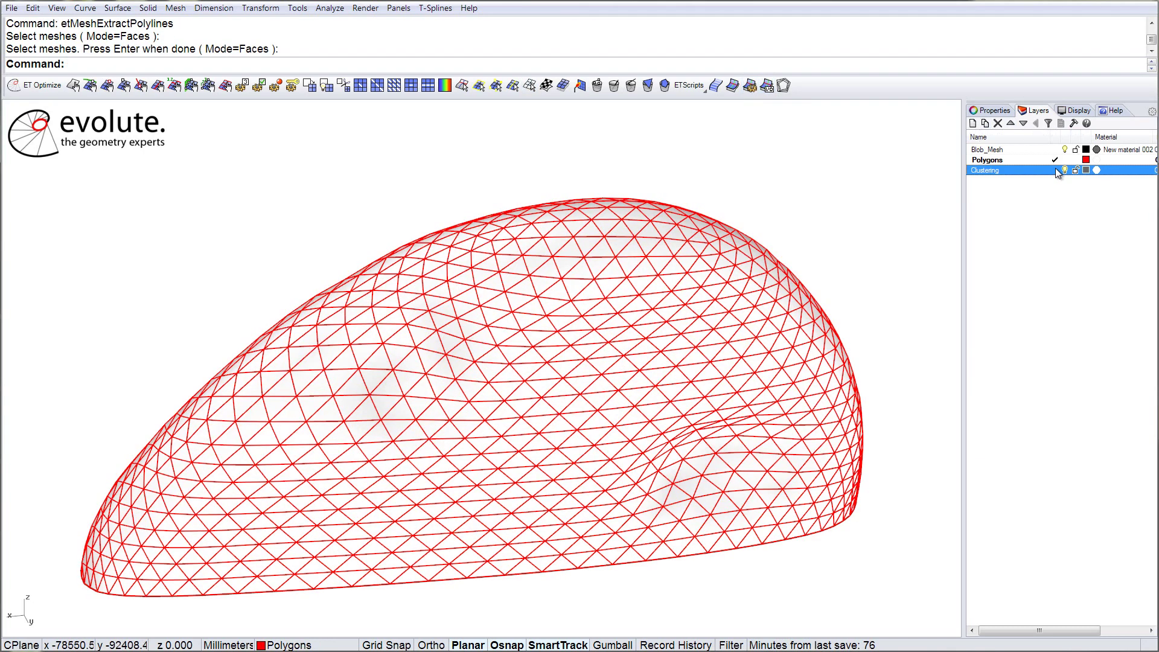
click(784, 86)
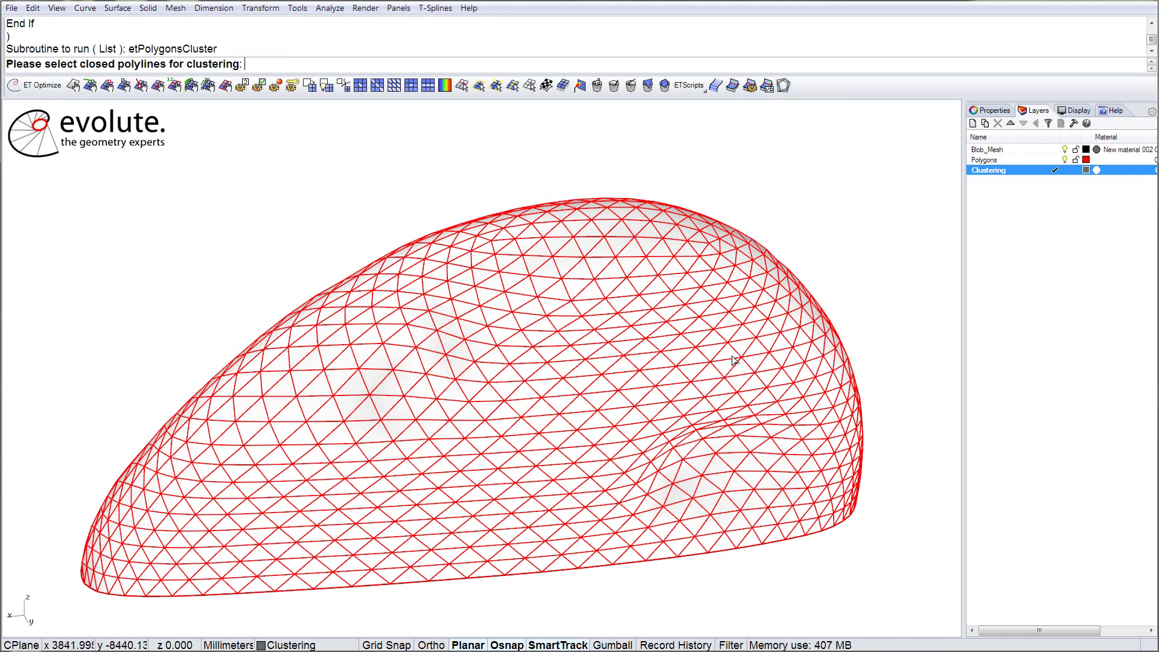
key(Return)
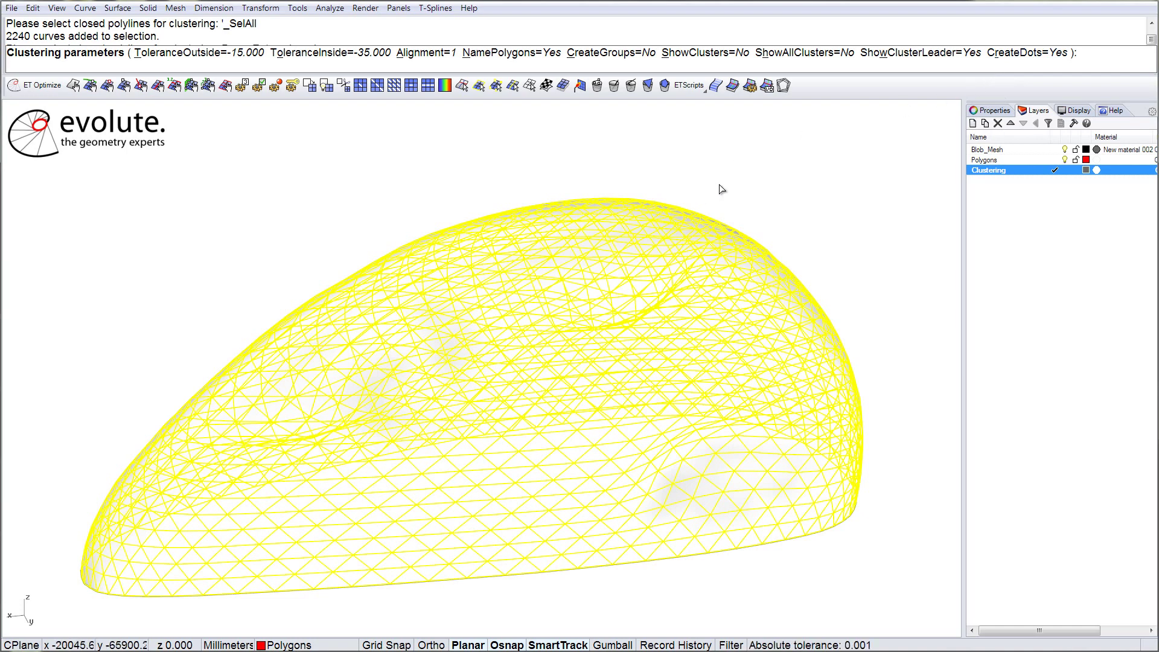
key(Return)
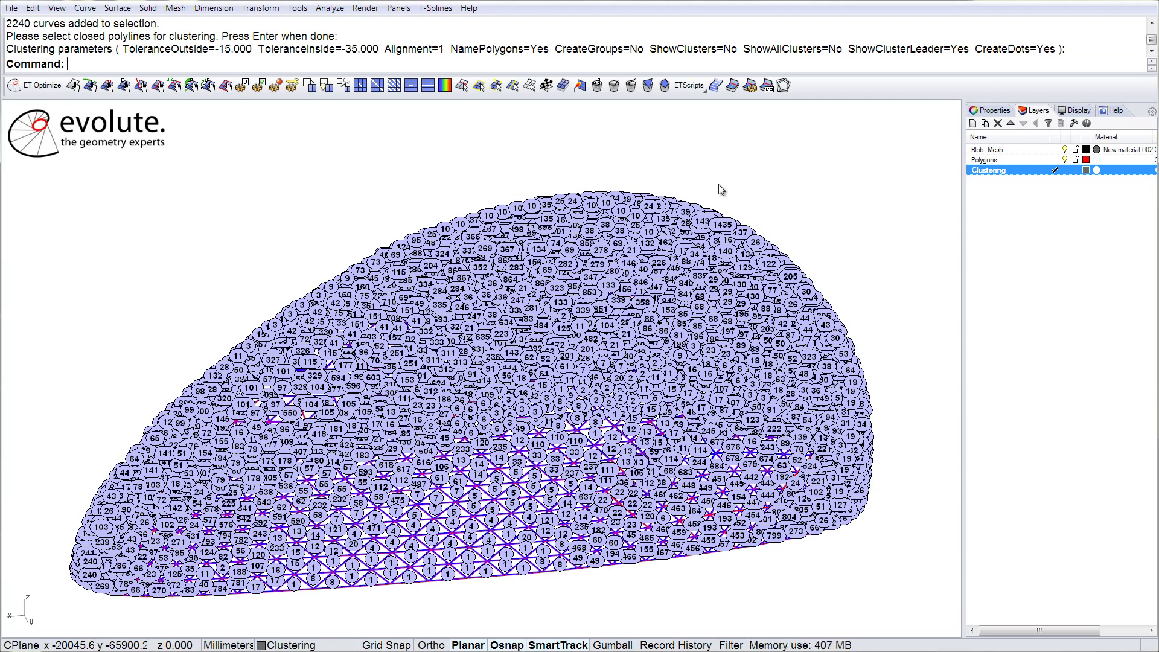
Generate panels coloured by cluster on the Clustering layer, with the Blob_Mesh and Polygons layers hidden
right_drag(746, 203, 492, 161)
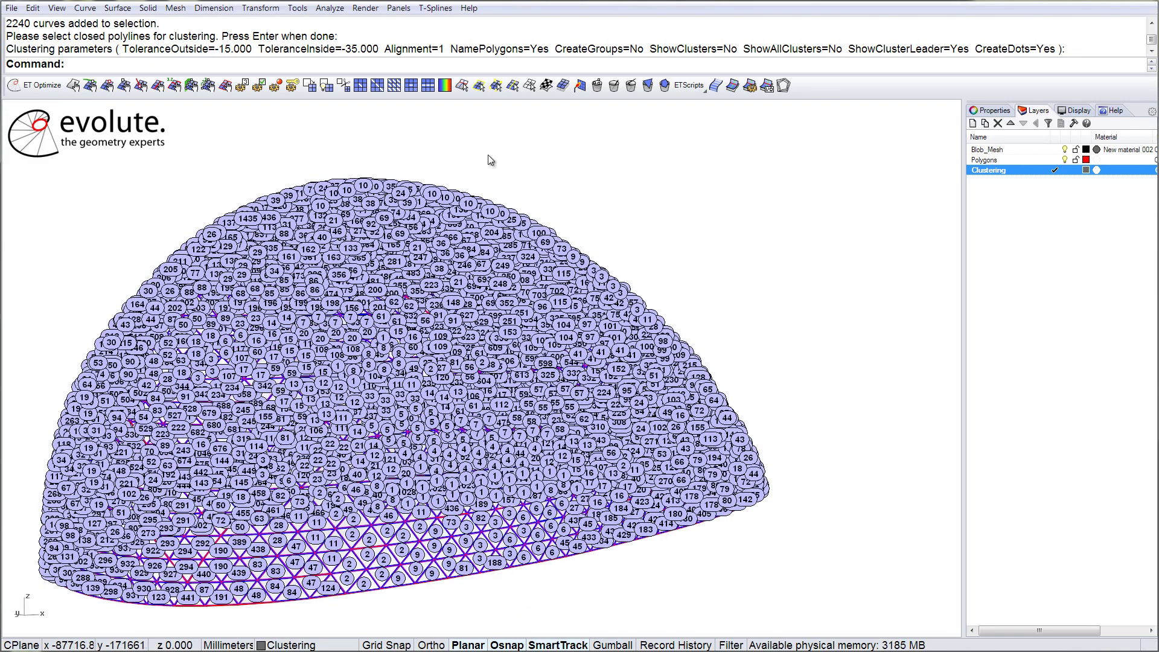
click(445, 85)
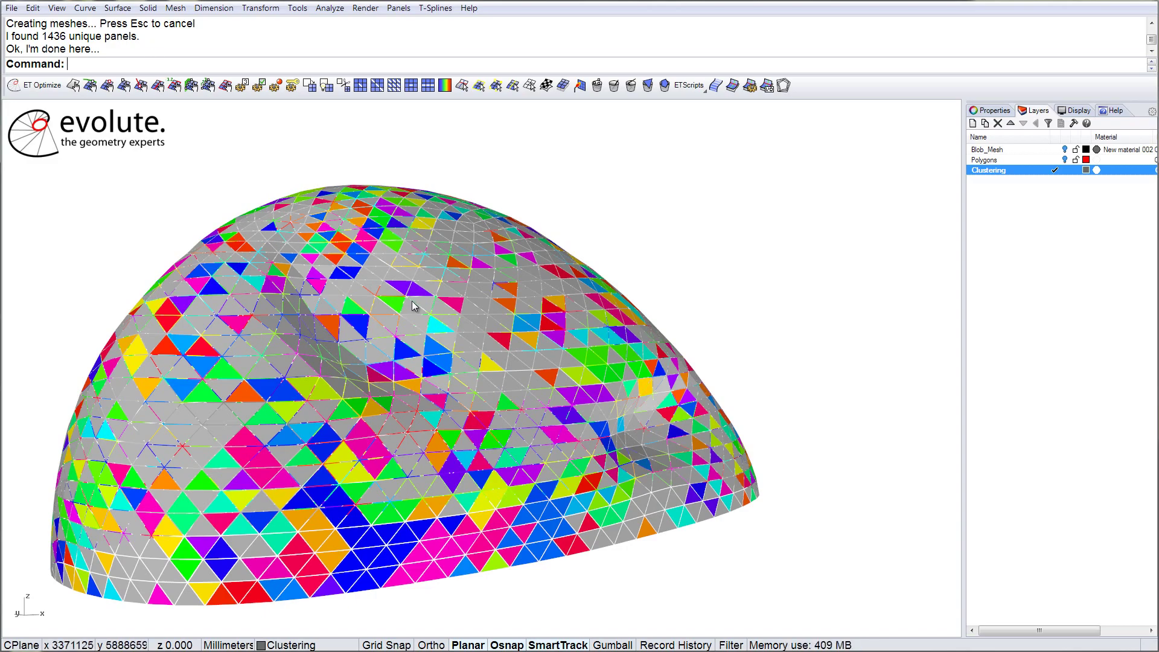
right_drag(492, 345, 439, 412)
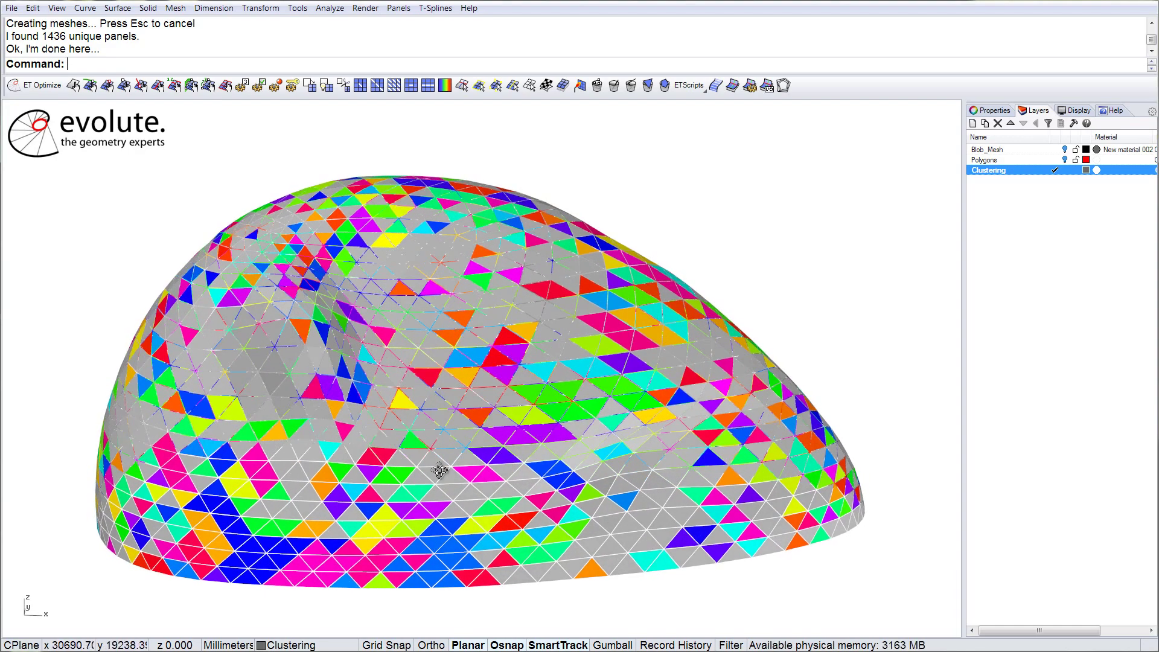
right_drag(439, 471, 156, 430)
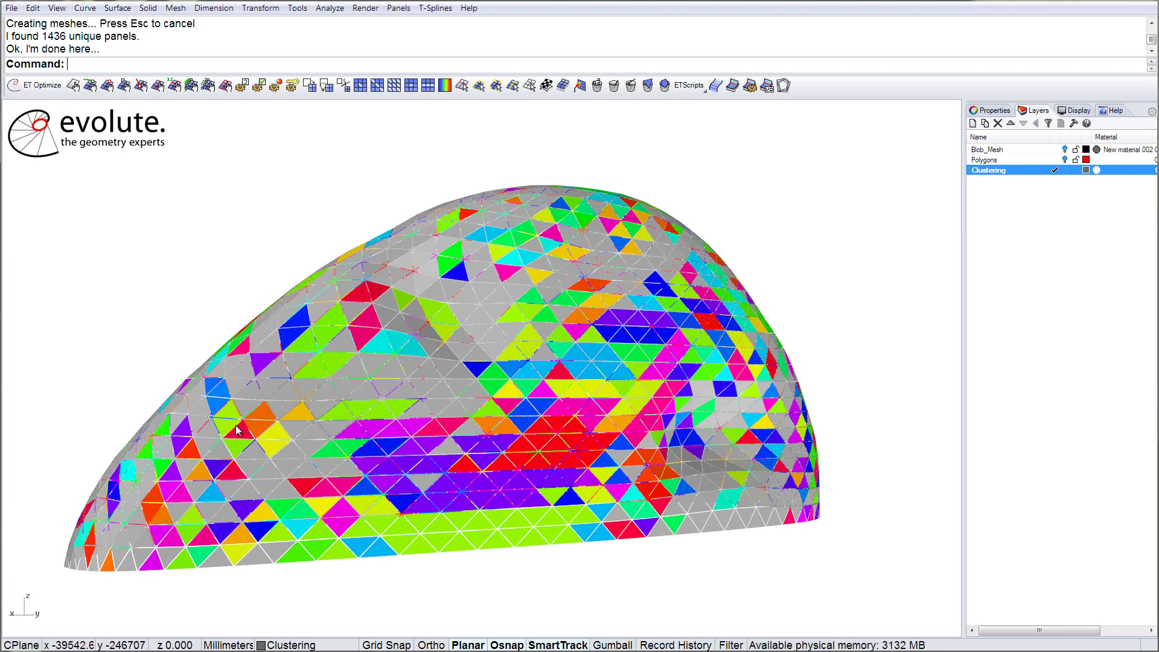
Select several same-coloured cluster groups along the base of the dome to check which panels belong together
right_drag(374, 447, 353, 535)
click(342, 545)
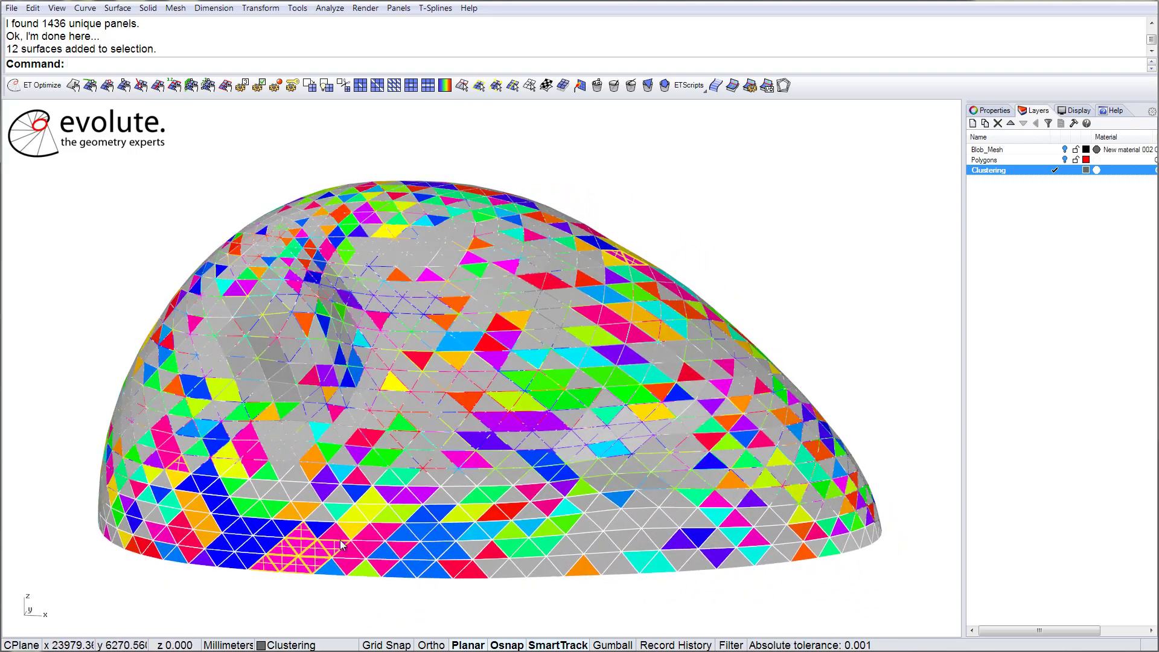
right_drag(400, 483, 442, 541)
click(443, 541)
click(520, 556)
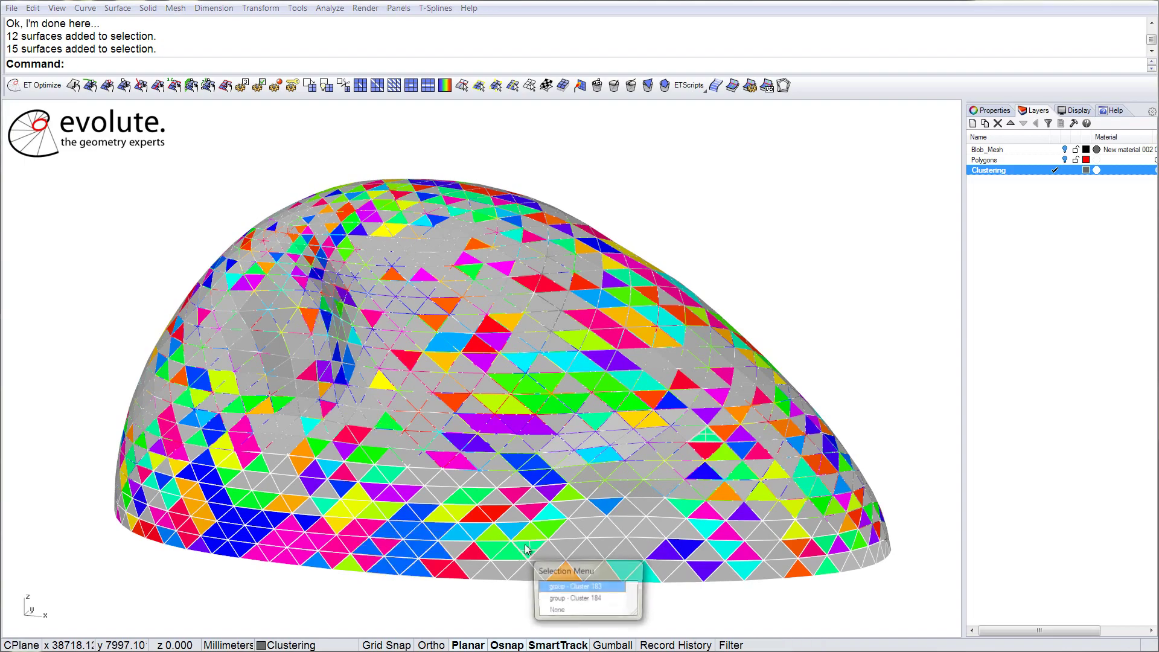
click(555, 583)
right_drag(659, 480, 465, 556)
click(465, 550)
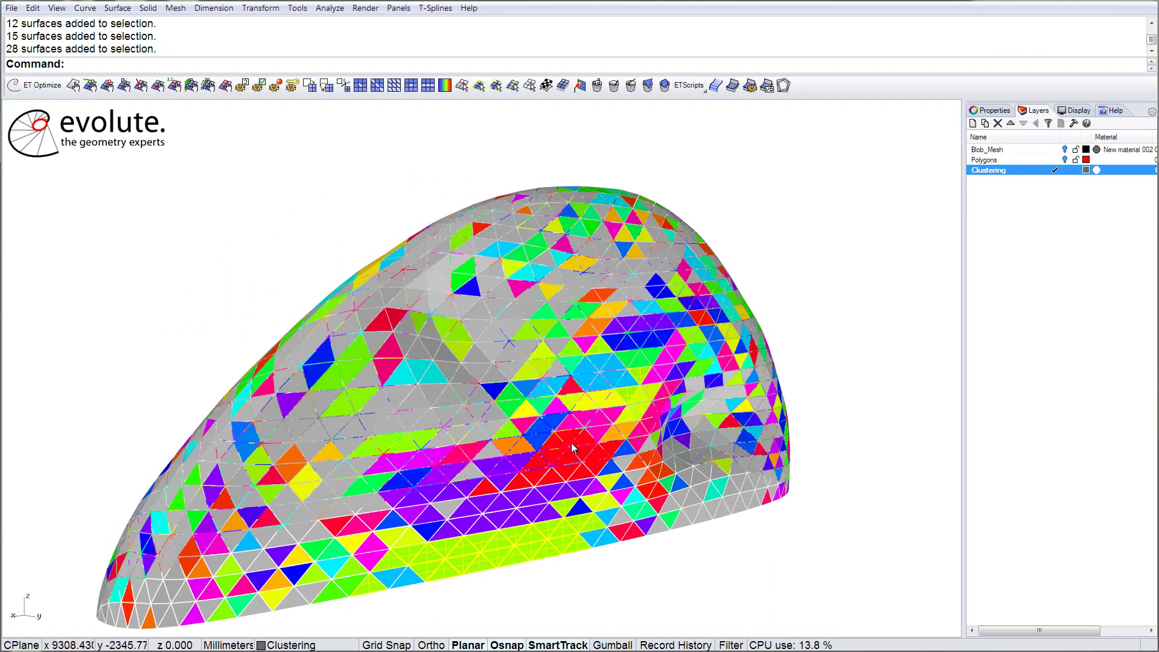
Examine the coloured panels up close, checking the gaps and fit between neighbouring panels across the surface
scroll(496, 433, up, 5)
scroll(496, 433, up, 6)
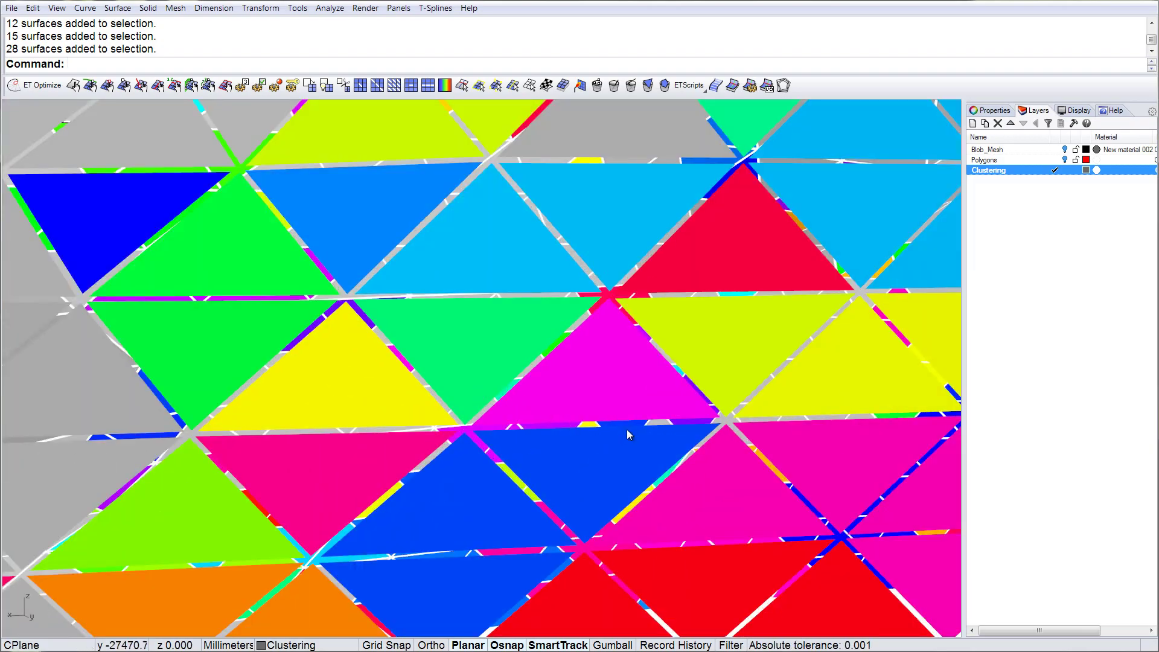
right_drag(627, 430, 492, 434)
scroll(459, 433, up, 10)
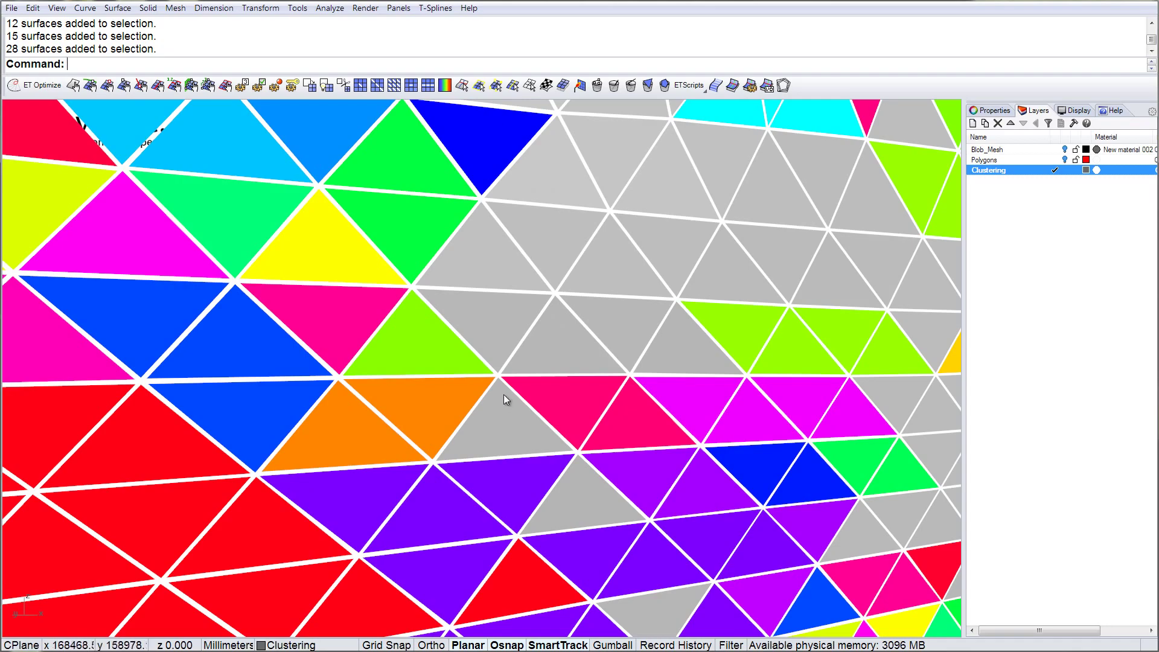
right_drag(504, 396, 858, 399)
right_drag(468, 405, 655, 396)
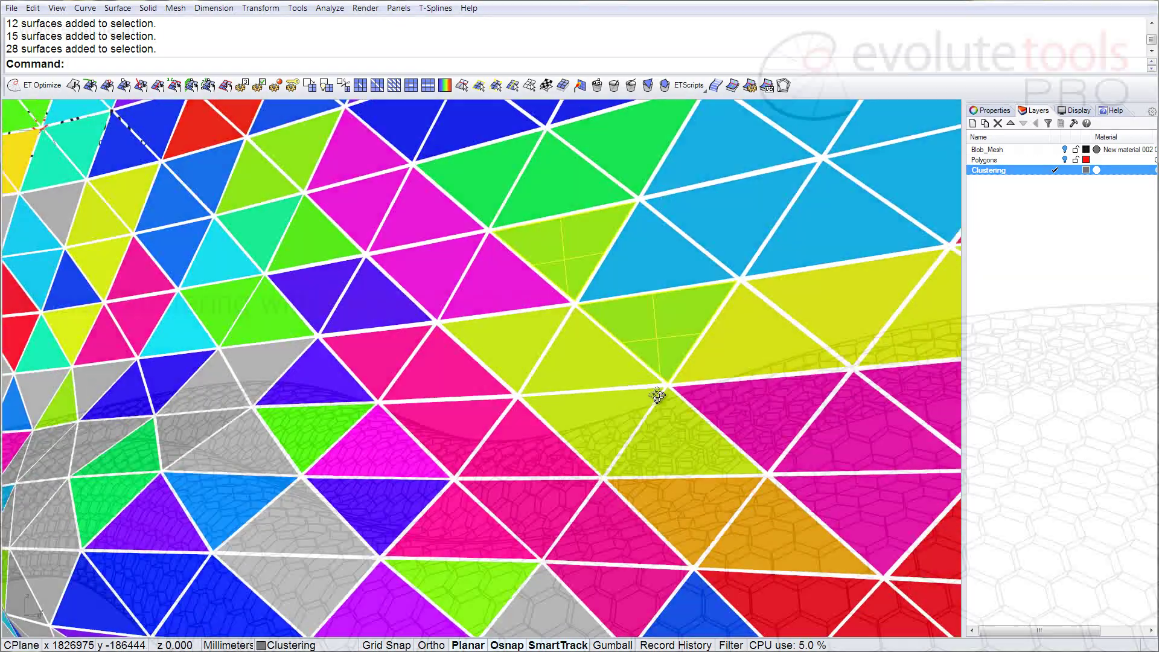